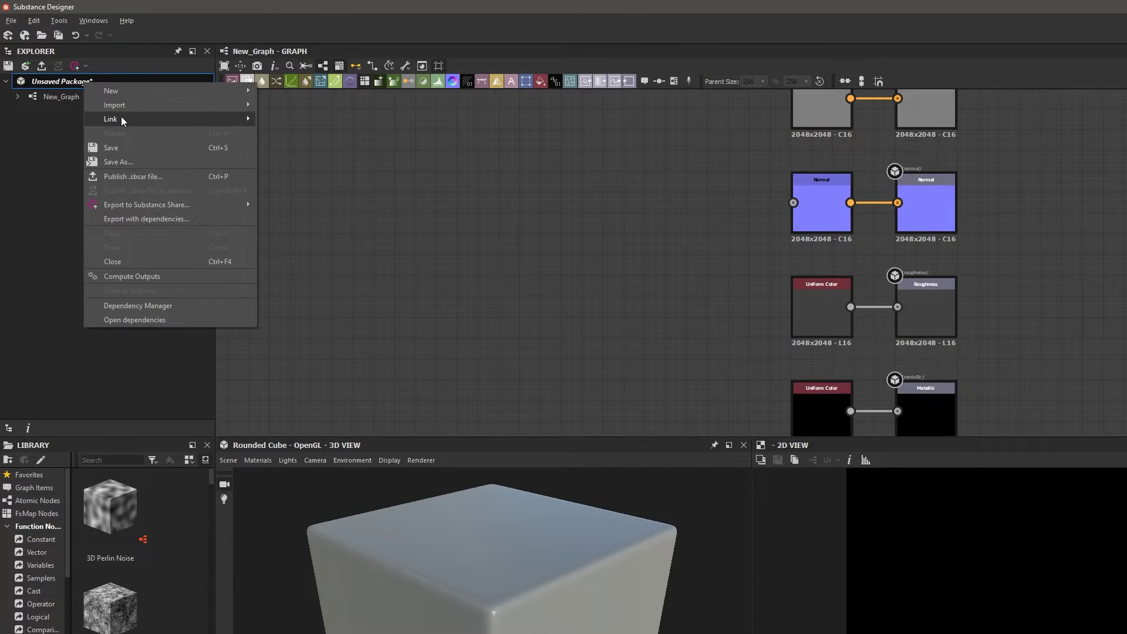
Step: Link the potted plant OBJ as a 3D mesh and drop it into the 3D view
mouse_move(121, 117)
left_click(287, 116)
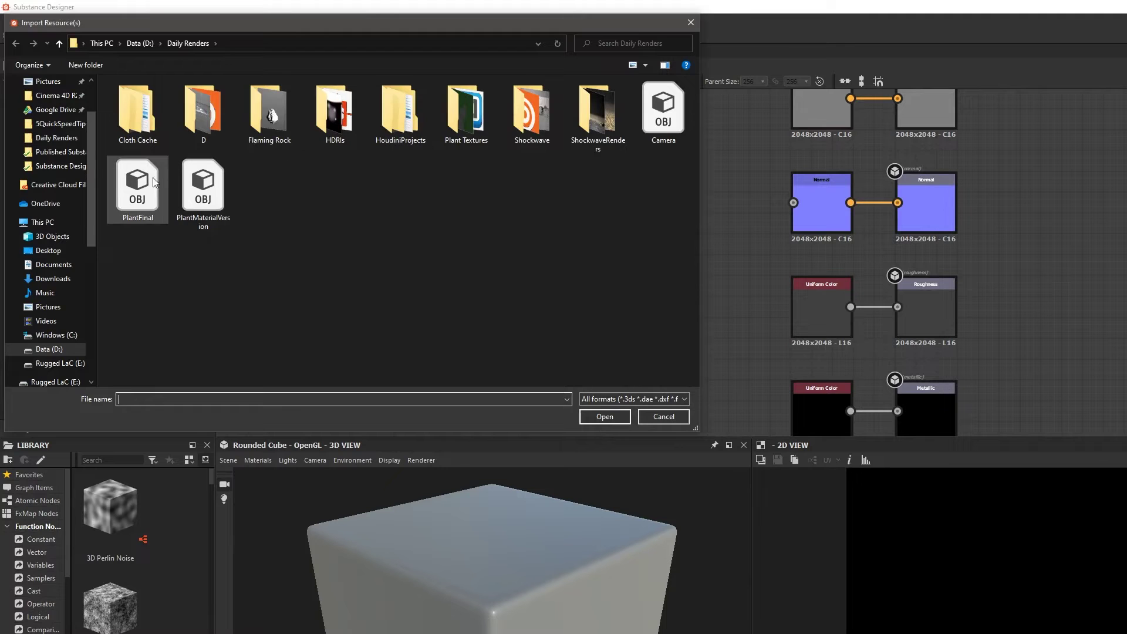
left_click(604, 416)
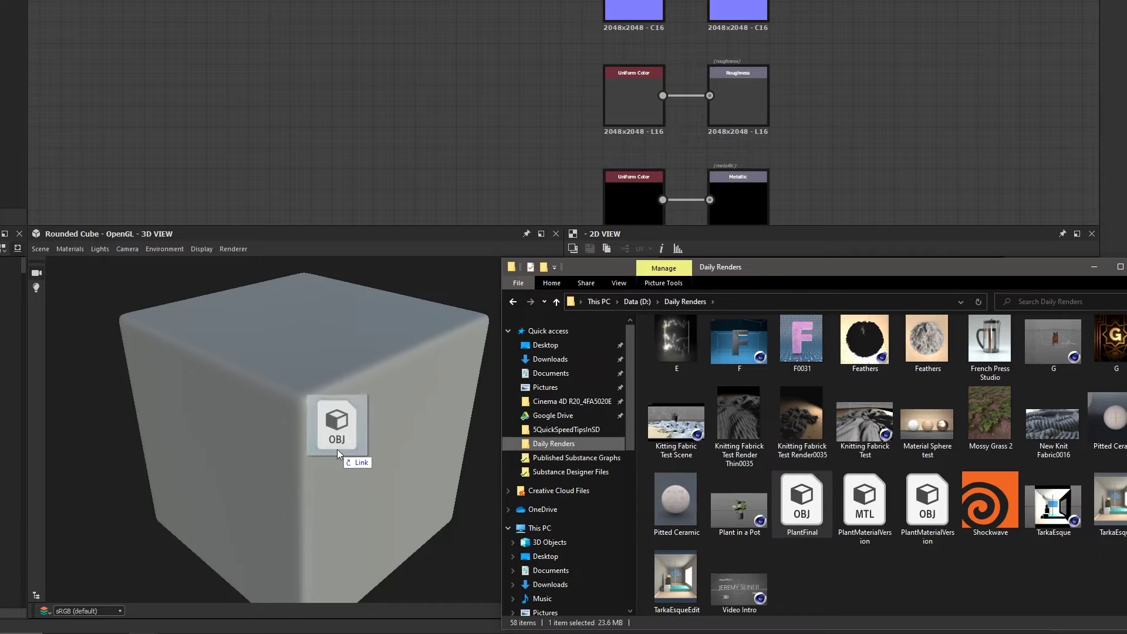
left_click_drag(338, 449, 337, 452)
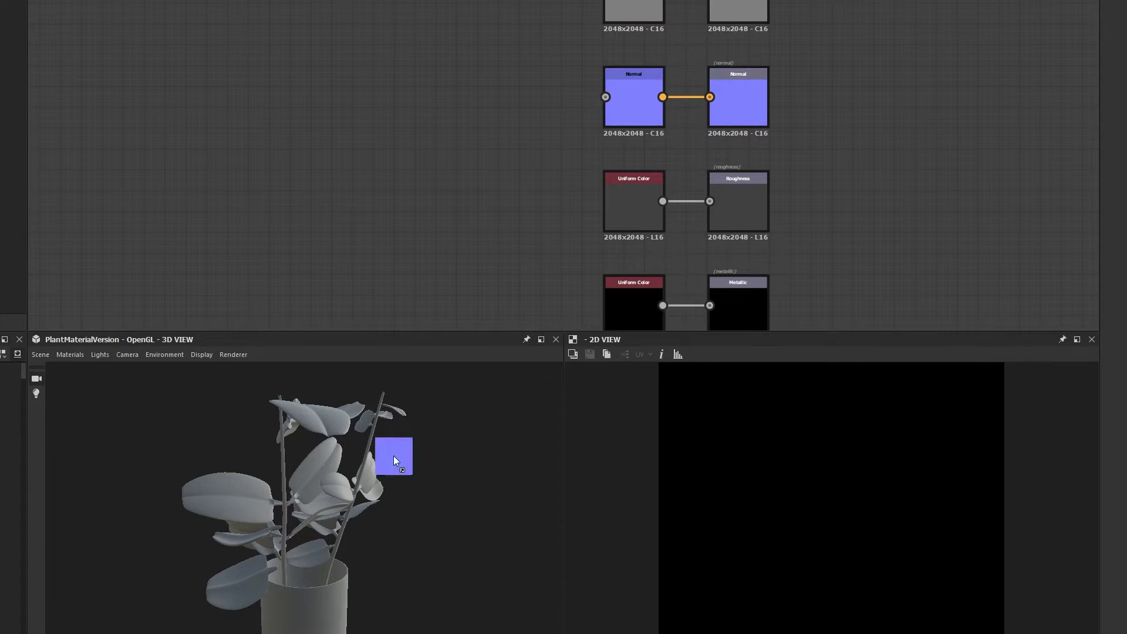
Step: Display all the graph's outputs on the plant's material in the 3D view
left_click_drag(394, 455, 355, 486)
mouse_move(376, 494)
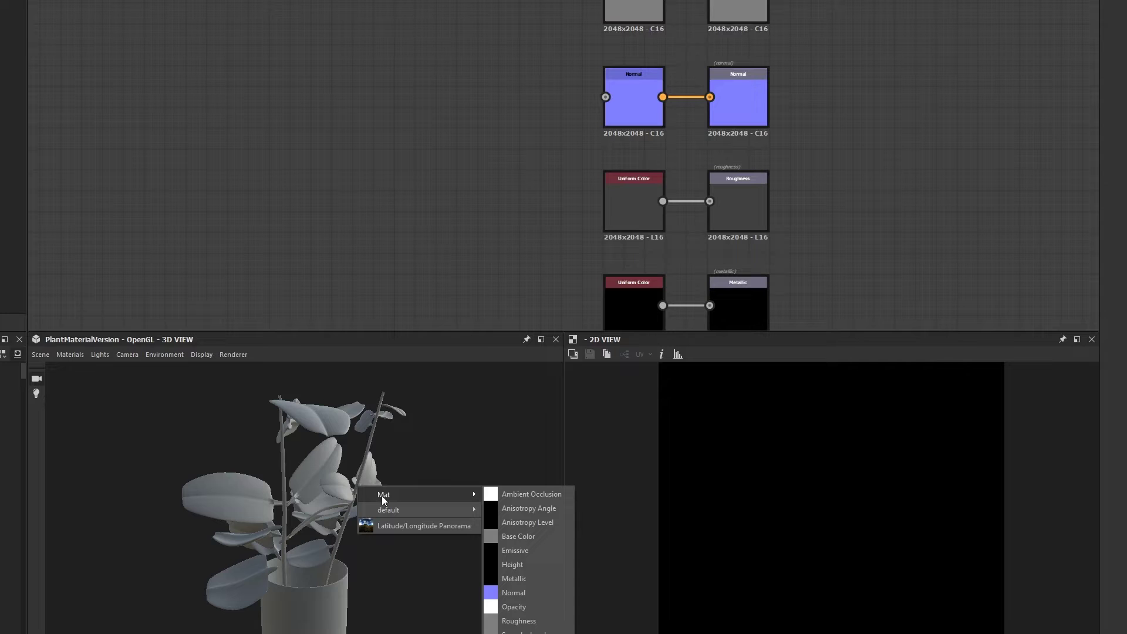
key("Escape")
right_click(342, 231)
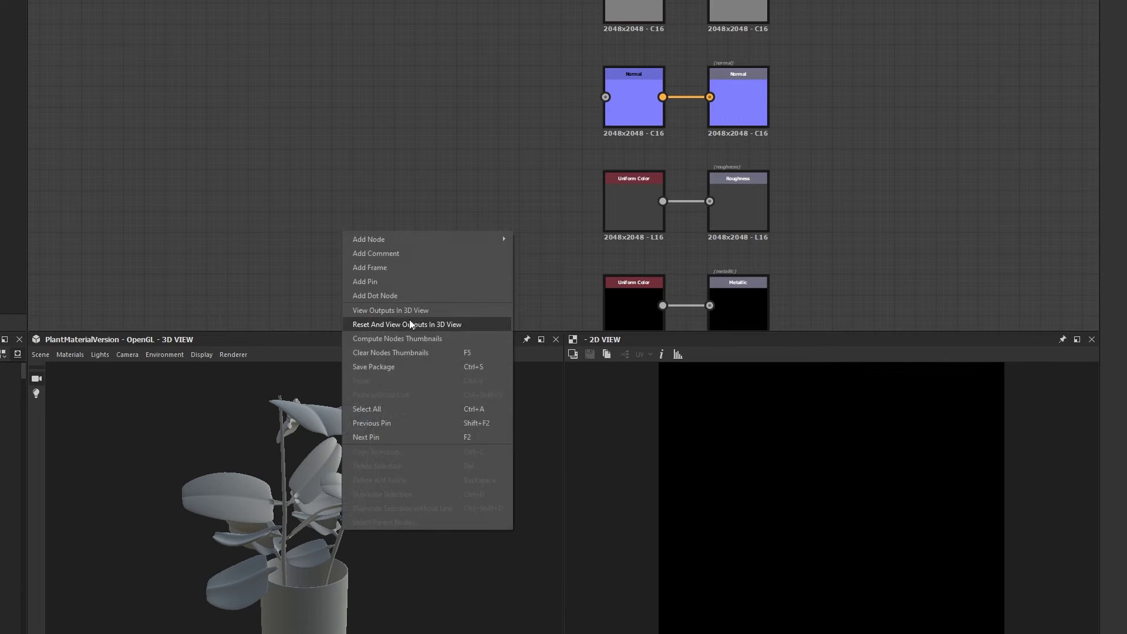
left_click(413, 311)
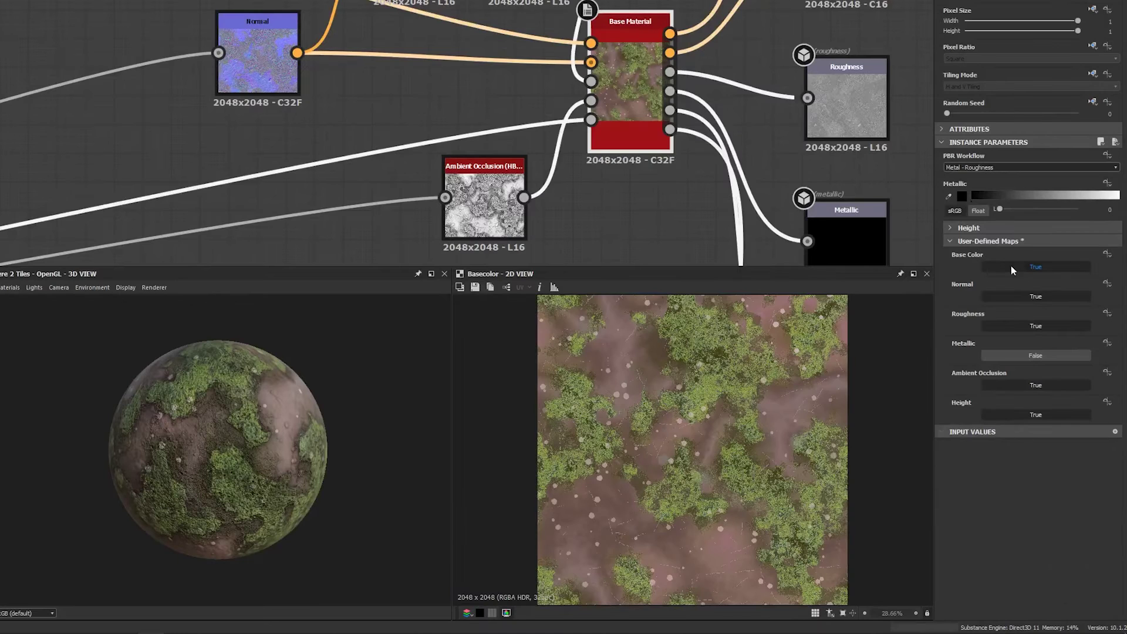
Step: Set the Base Material's Base Color user-defined map to False and zoom in on the grey sphere
left_click(951, 399)
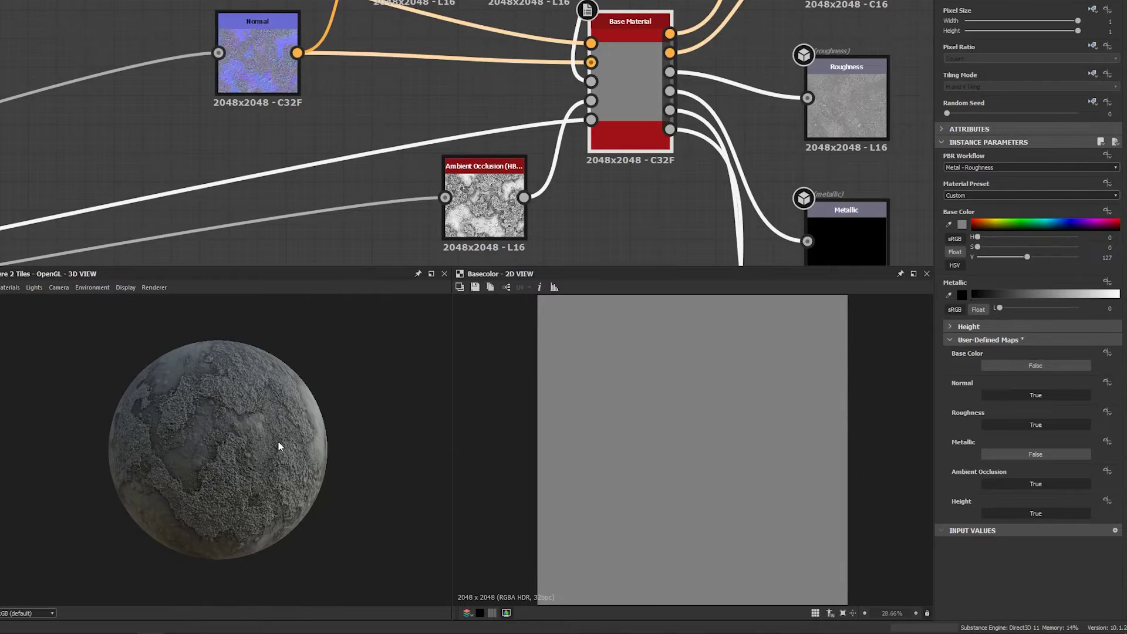
scroll(279, 440, "up", 3)
scroll(287, 421, "up", 2)
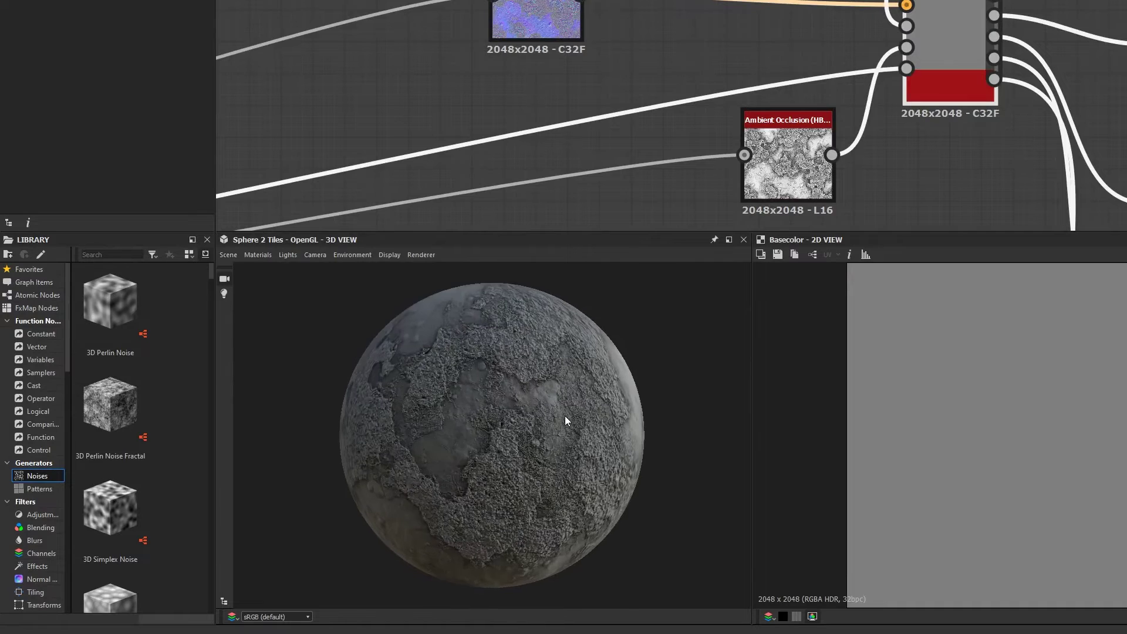
scroll(564, 416, "up", 5)
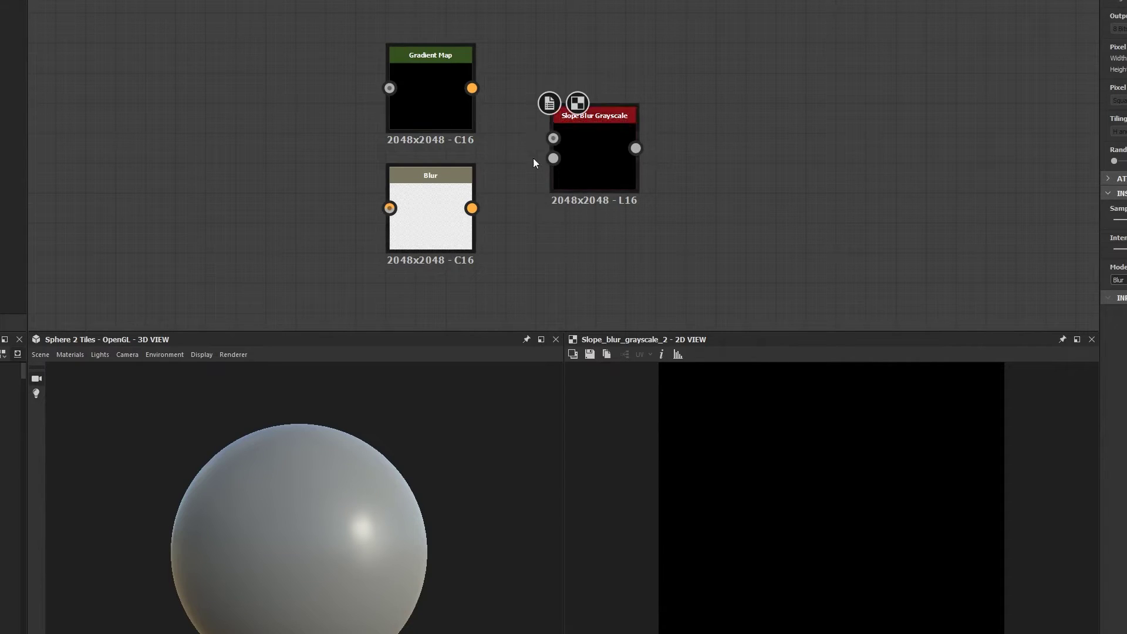
Step: Search 'slope' from the selected Slope Blur Grayscale node, then close the search without adding anything
left_click(556, 174)
key("space")
type("slope b")
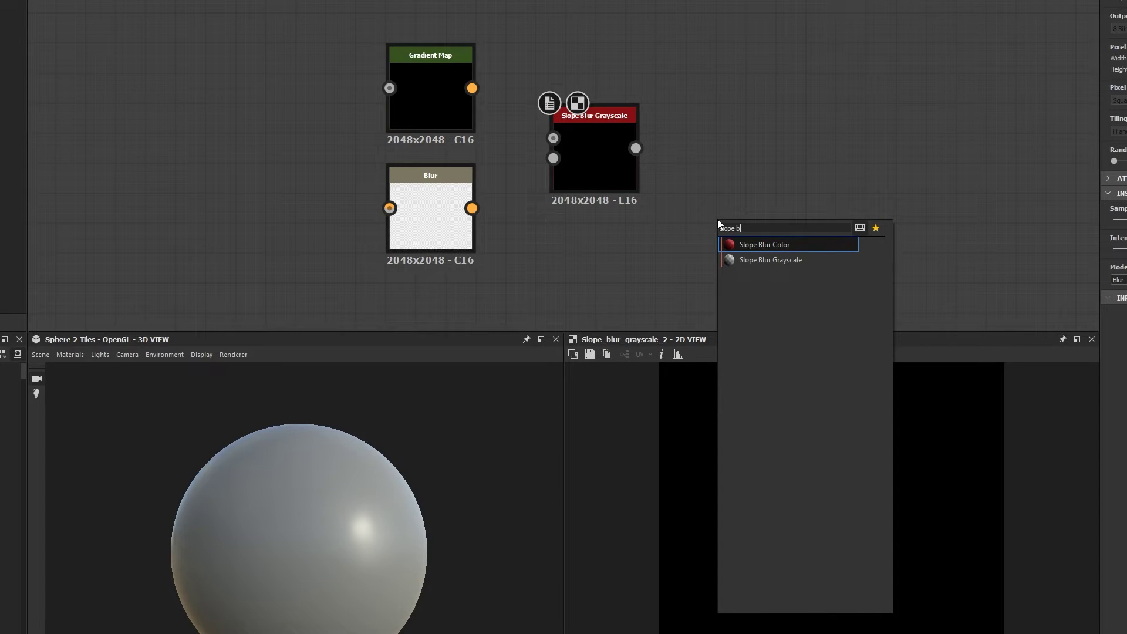
key("Down")
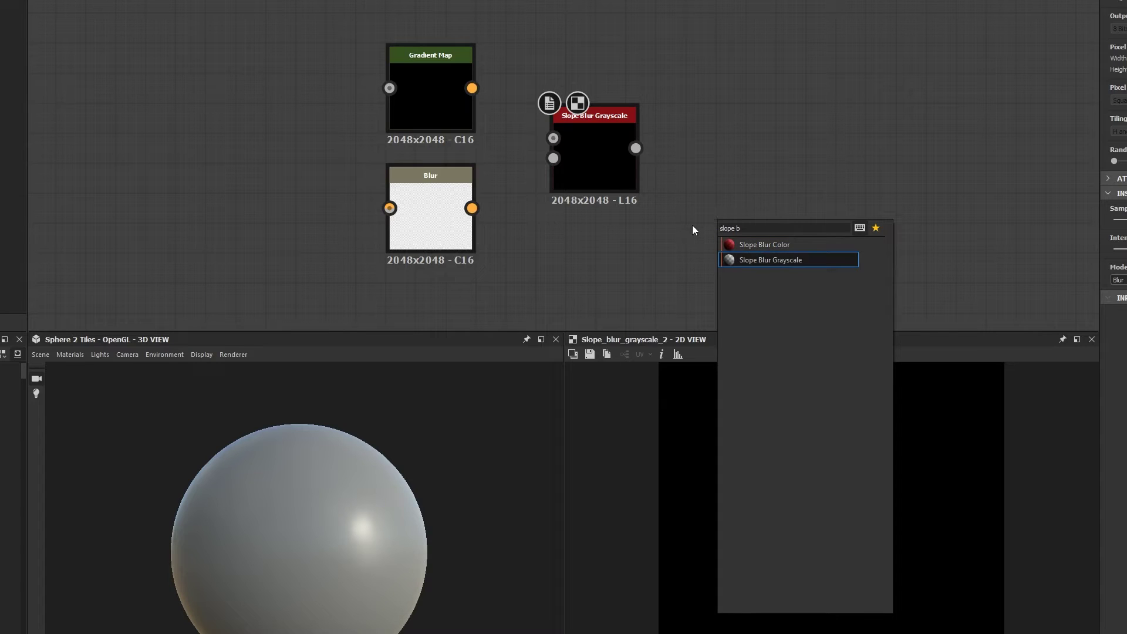
key("Escape")
Step: Add Blur HQ Grayscale after the slope blur and search 'histogram scan' from its output
left_click(596, 156)
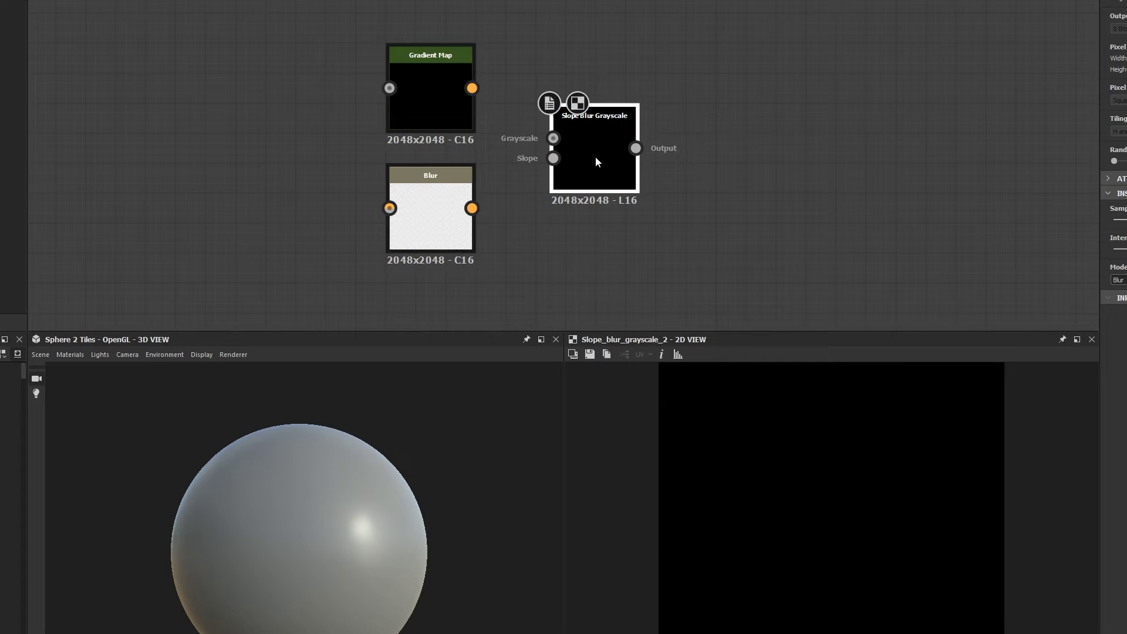
key("space")
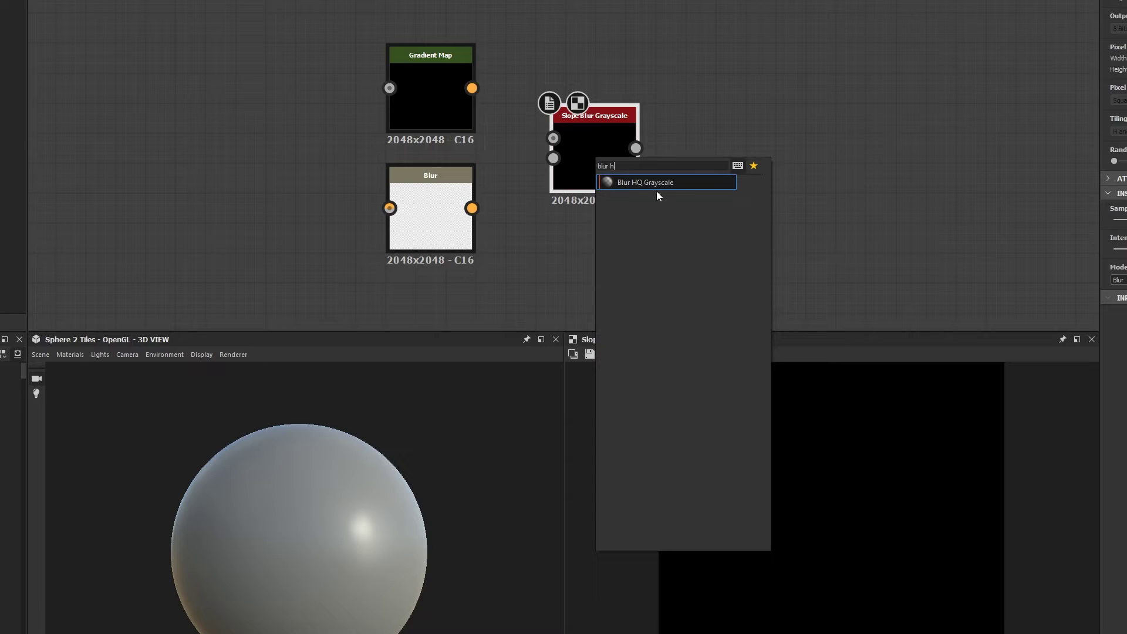
type(" h")
left_click(665, 184)
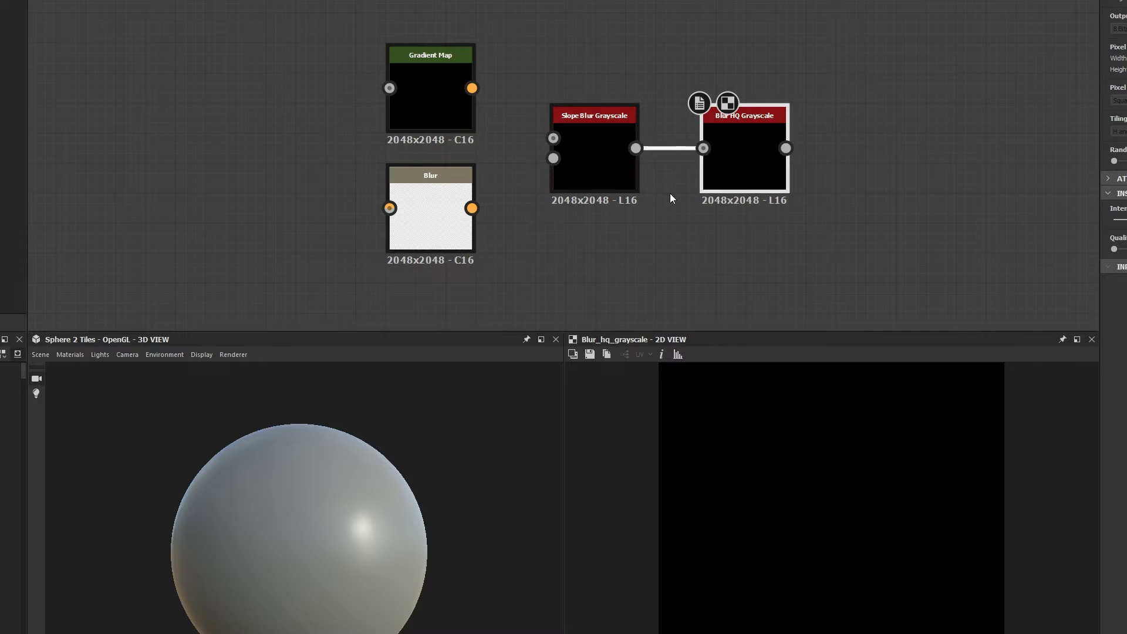
left_click_drag(802, 151, 873, 122)
type("histogram scan")
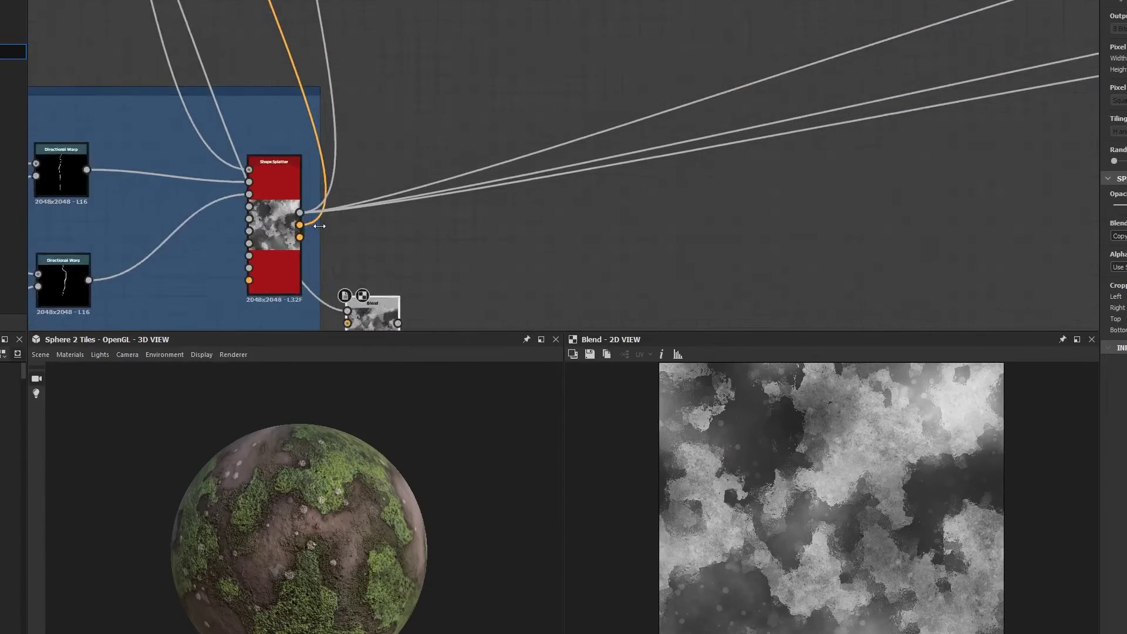
Step: Shift-drag the Shape Splatter's outgoing links onto the Blend node's Output port
scroll(323, 232, "down", 3)
scroll(381, 305, "up", 7)
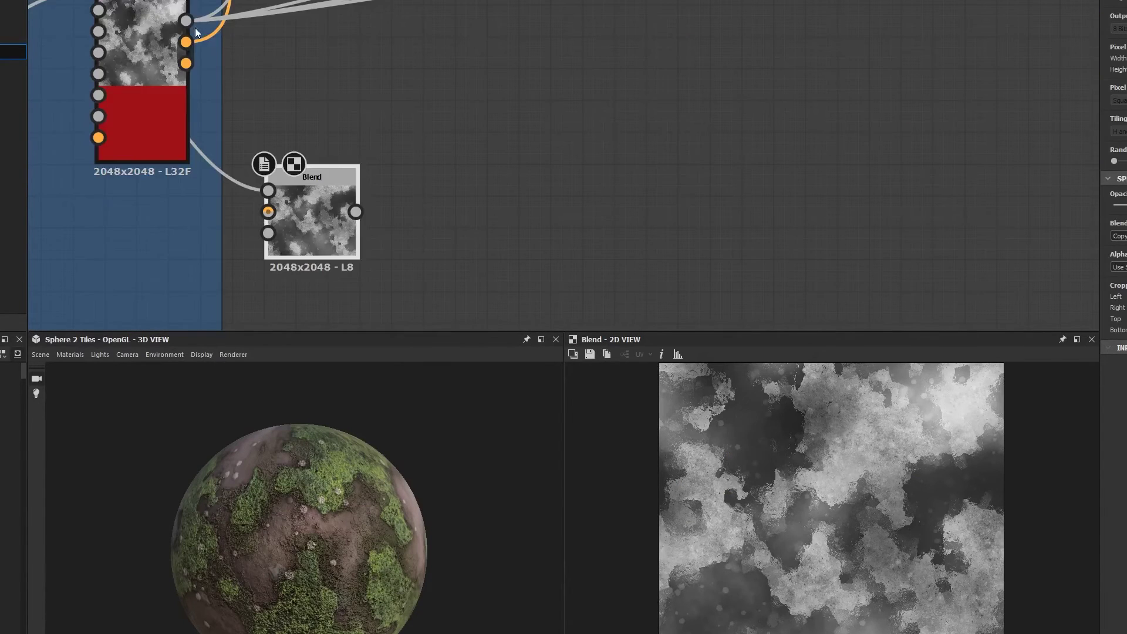
scroll(247, 62, "down", 1)
scroll(252, 78, "up", 2)
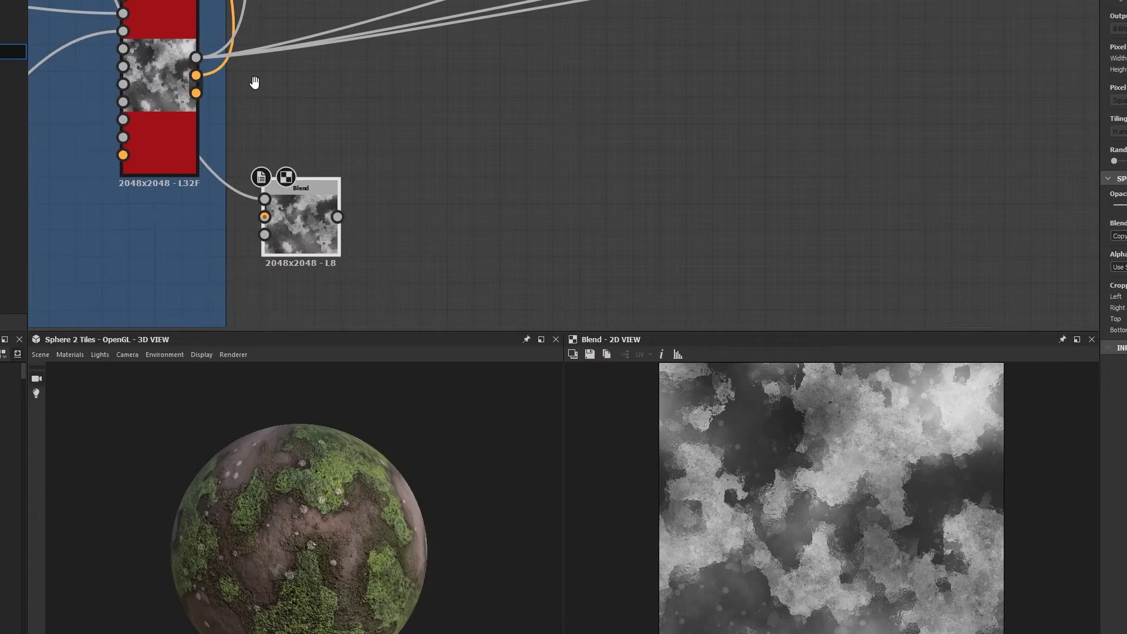
left_click_drag(198, 58, 338, 217, "shift")
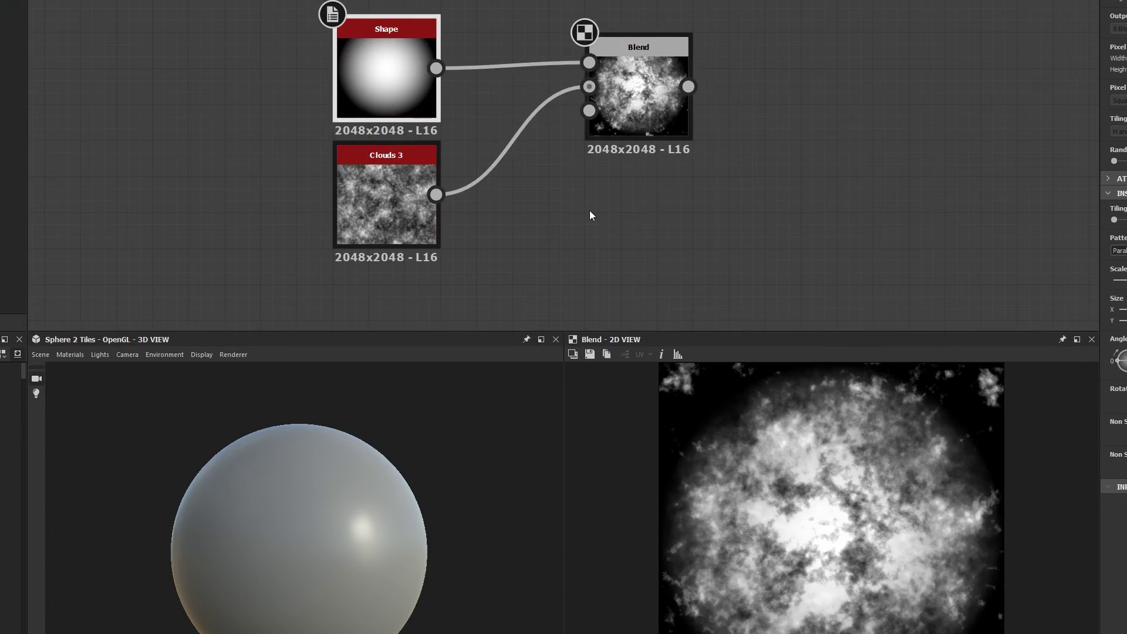
Step: Deselect the Shape node and use Ctrl+Shift+S to exchange the Blend node's foreground and background
left_click(485, 23)
key("ctrl+shift+s")
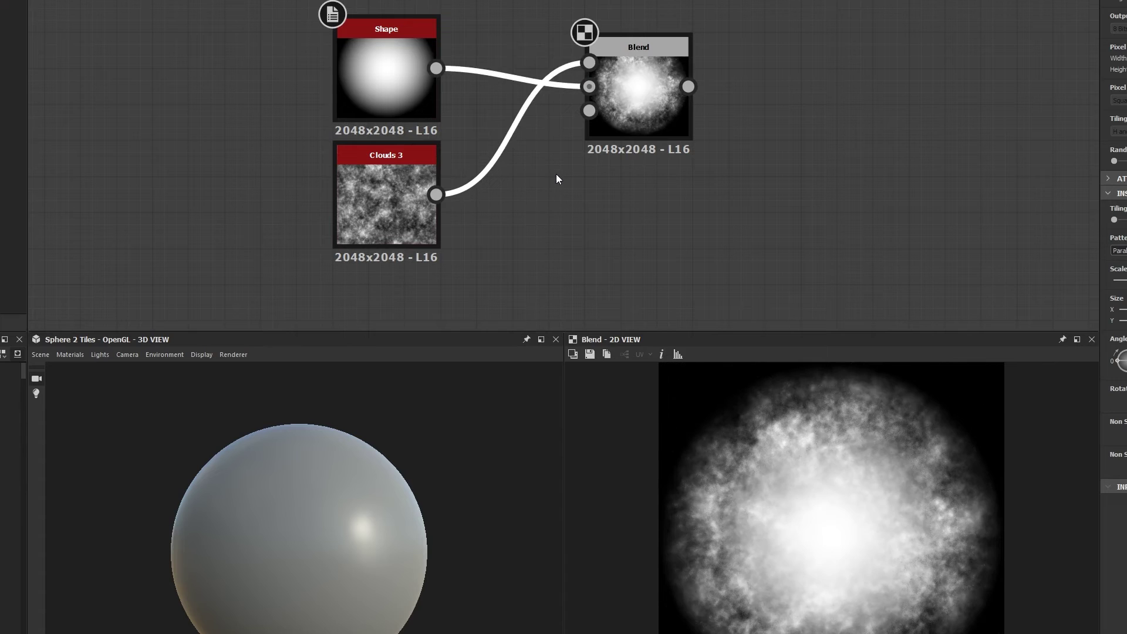
key("ctrl+shift+s")
key("ctrl+shift+s")
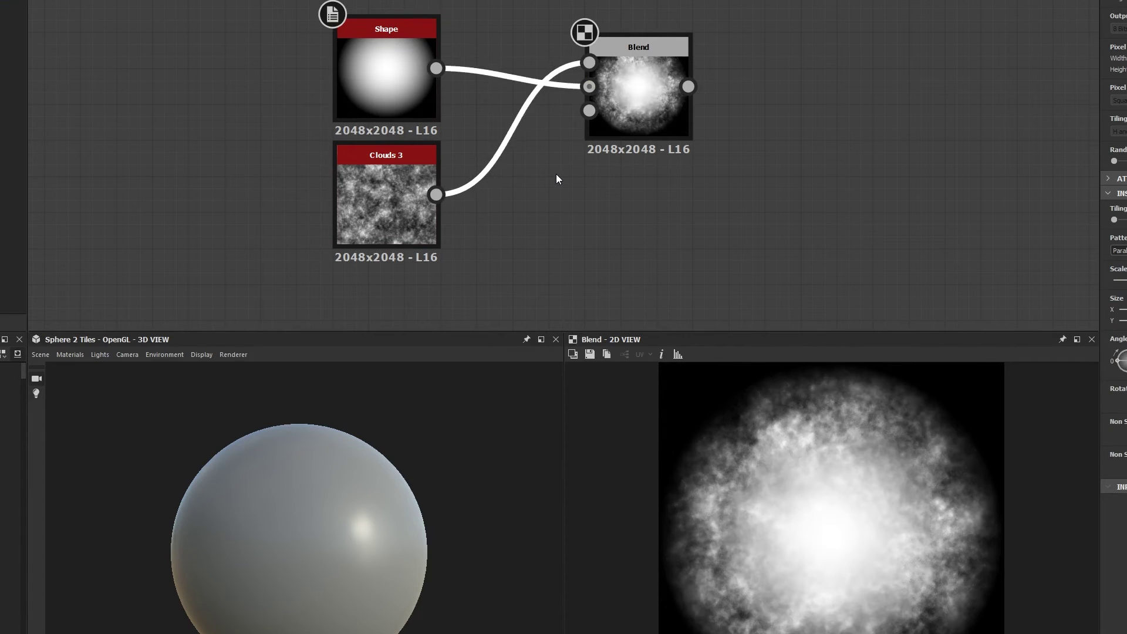